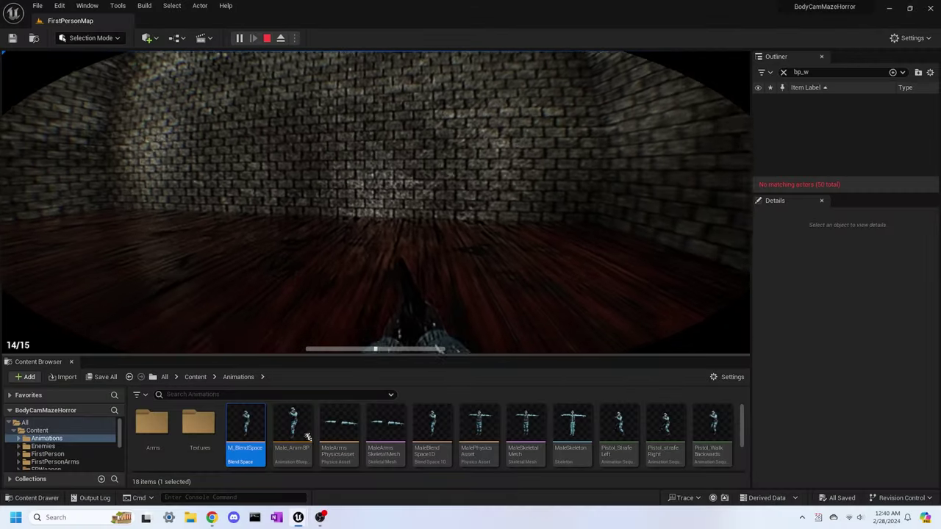
# Step: Walk the player through the yellow maze corridors in the play test to observe the weeping angel enemy
pyautogui.press('w')
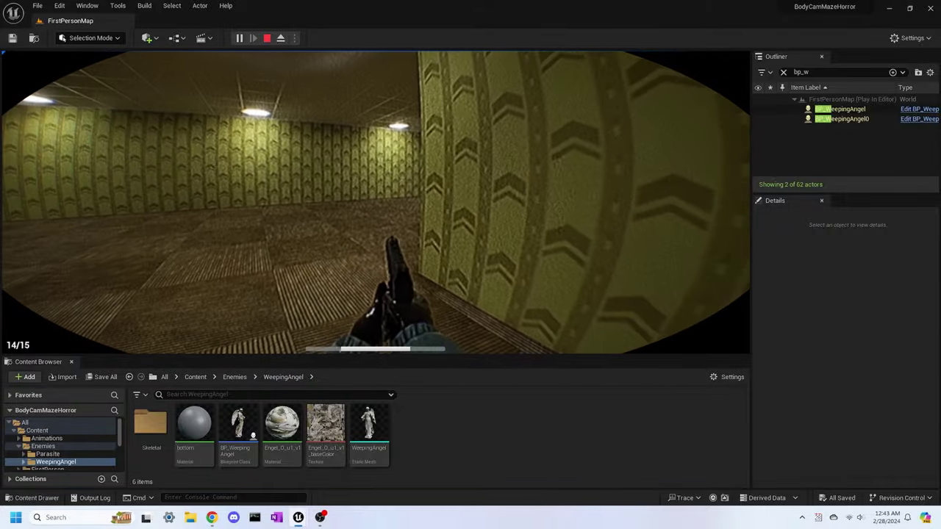
pyautogui.press('a')
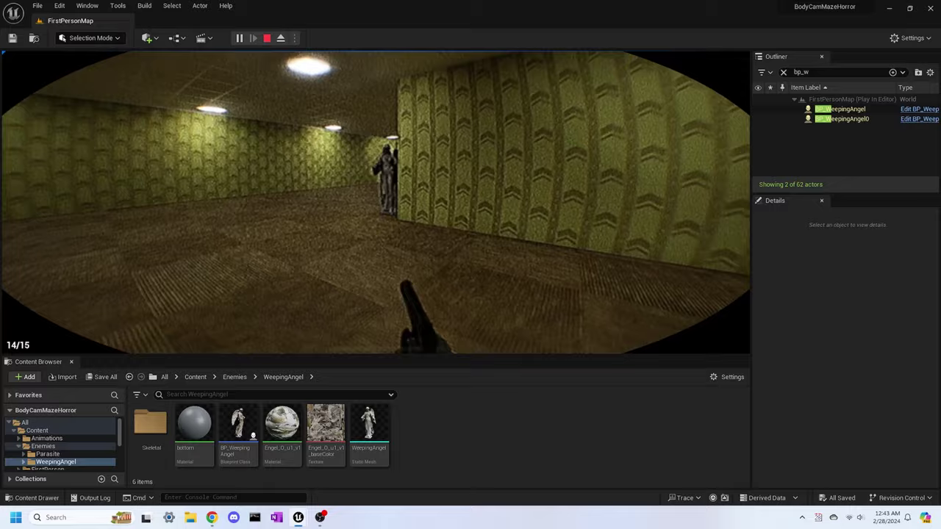
pyautogui.press('s')
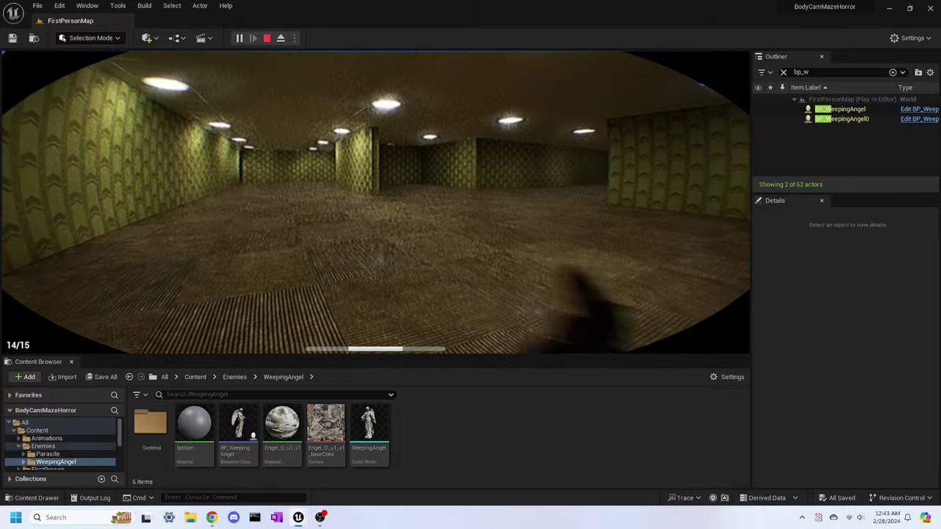
pyautogui.press('s')
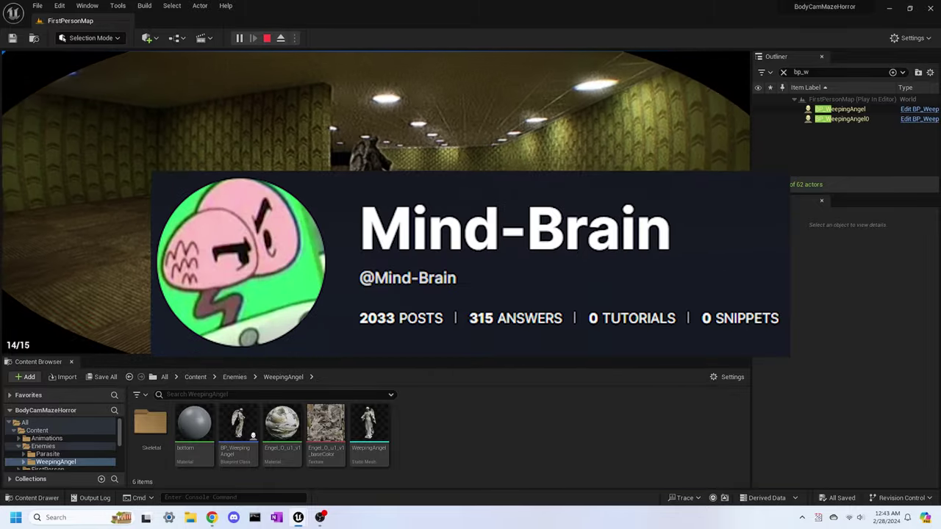
pyautogui.press('w')
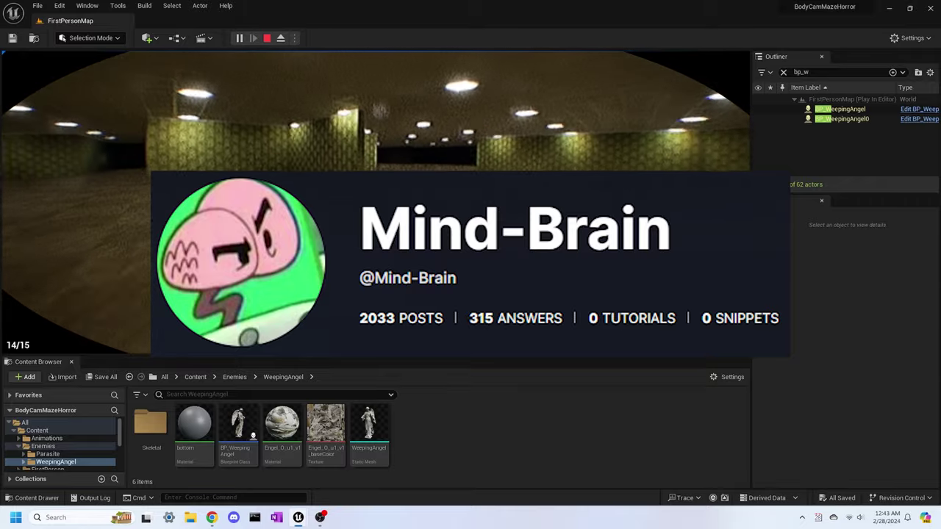
pyautogui.press('w')
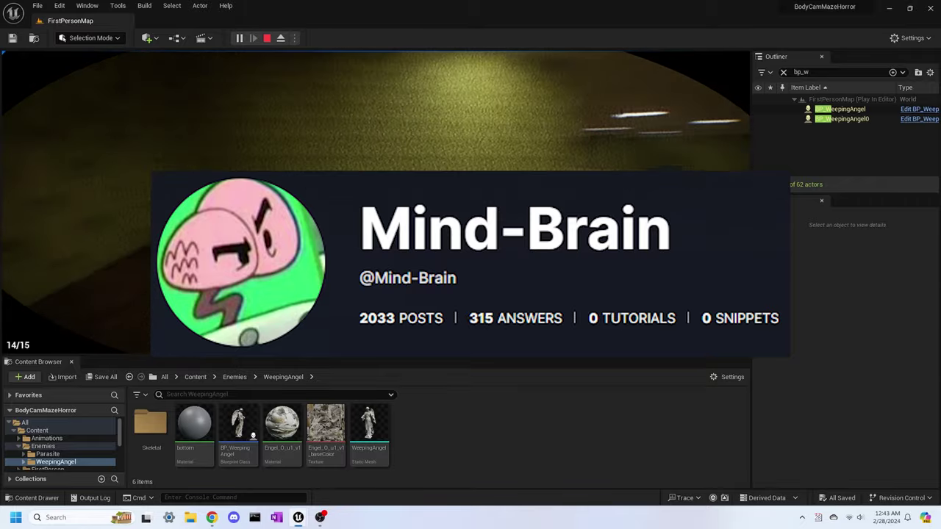
pyautogui.press('w')
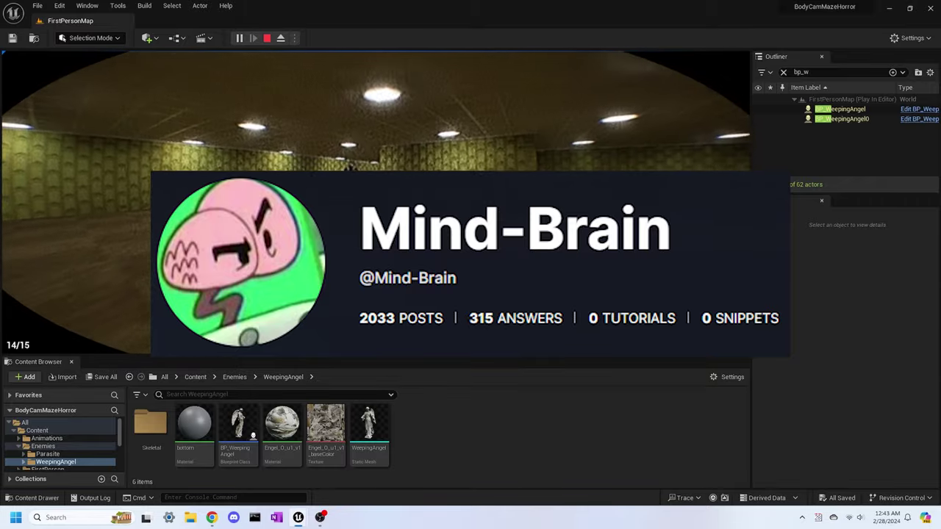
pyautogui.press('w')
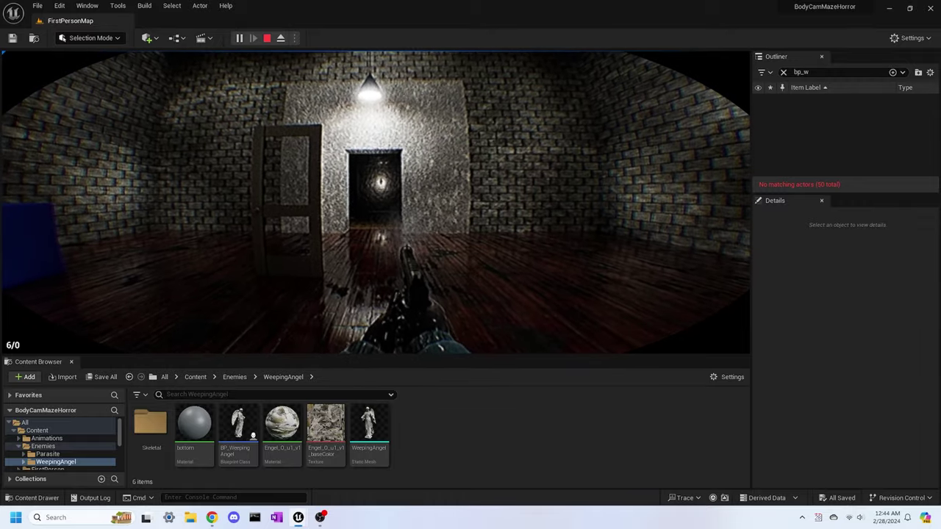
# Step: Test the pistol in the brick room by firing at the lit doorway, reloading and firing again
pyautogui.click(376, 203)
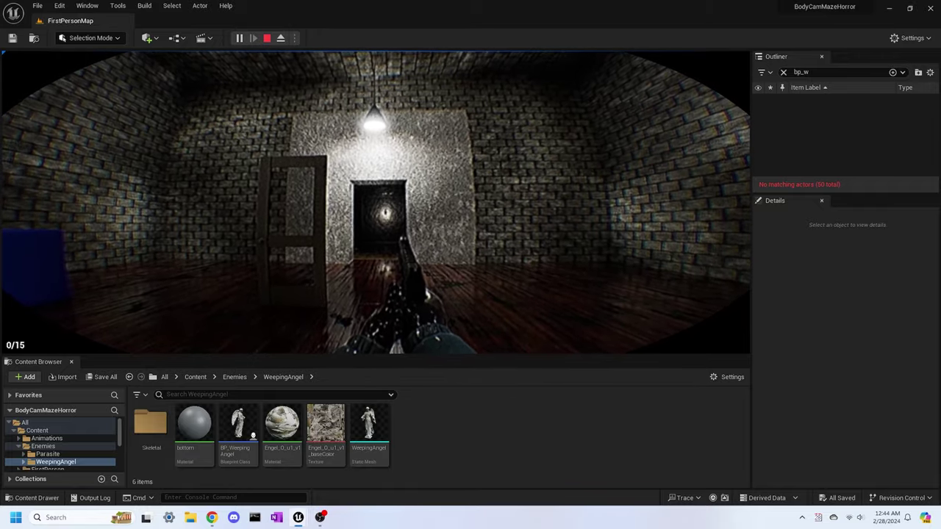
pyautogui.press('r')
pyautogui.click(376, 202)
pyautogui.click(376, 202)
pyautogui.click(376, 203)
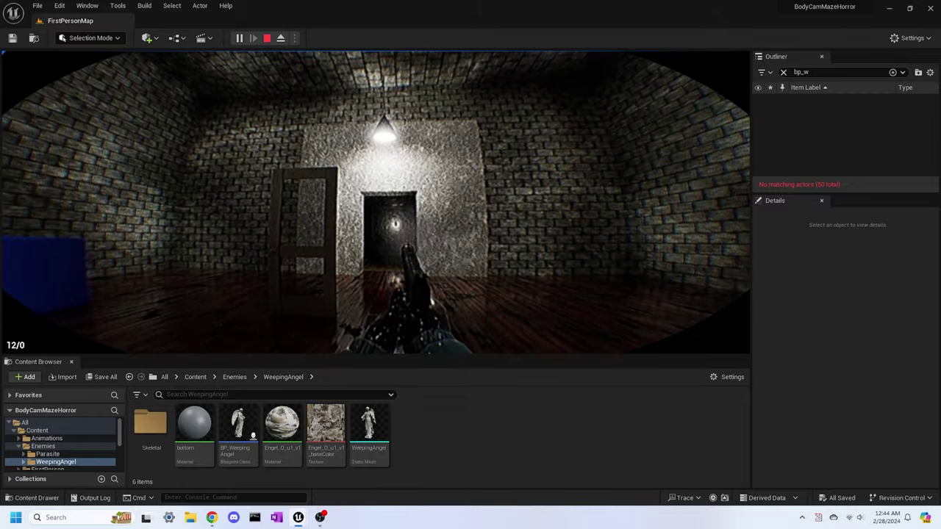
pyautogui.click(377, 202)
pyautogui.click(377, 202)
pyautogui.click(377, 202)
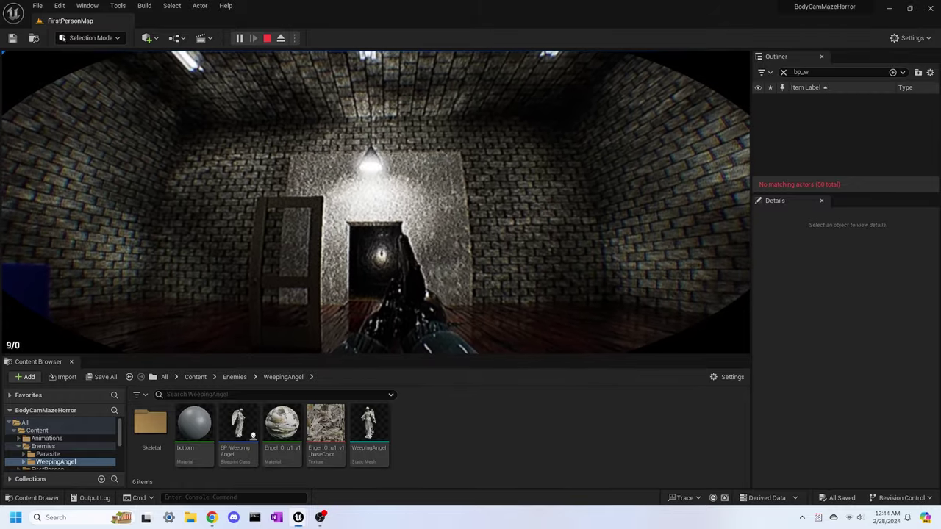
pyautogui.click(375, 203)
pyautogui.click(375, 202)
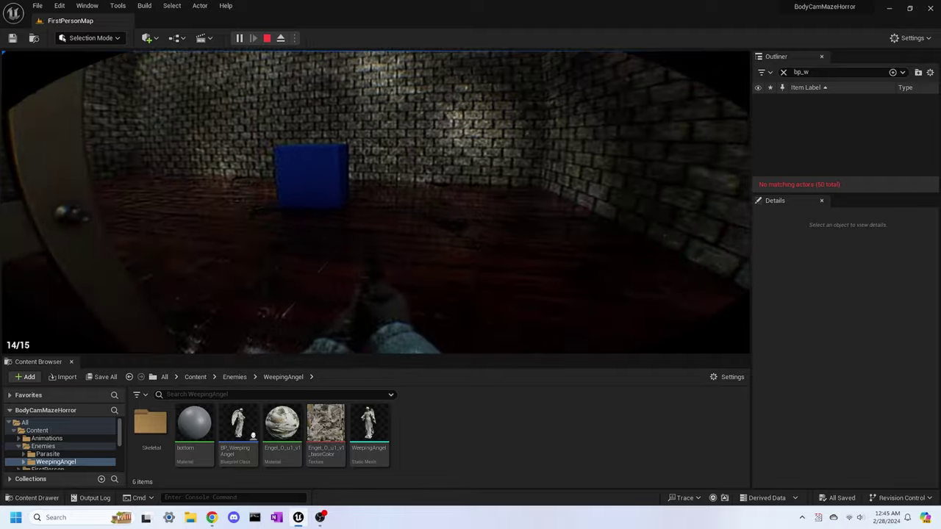
# Step: Walk up to the freestanding door in the brick room, interact with it and end the play test
pyautogui.press('d')
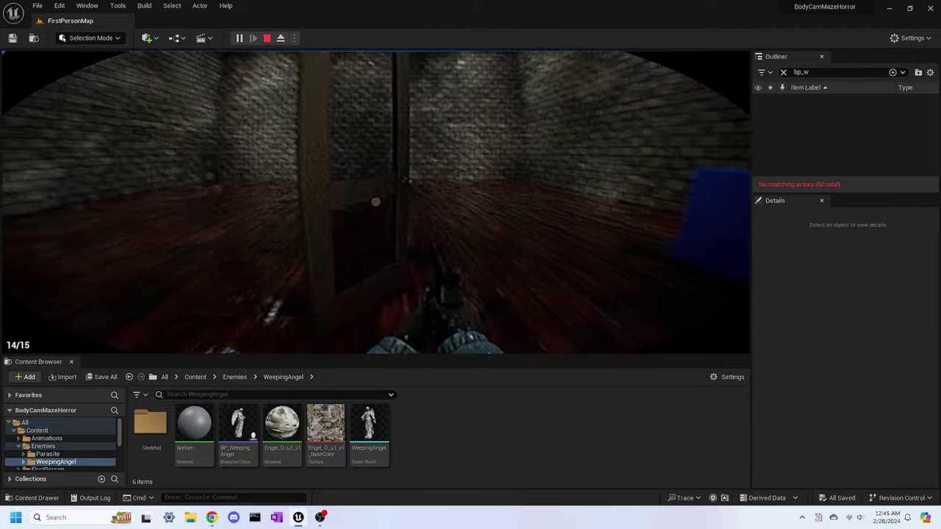
pyautogui.press('w')
pyautogui.press('d')
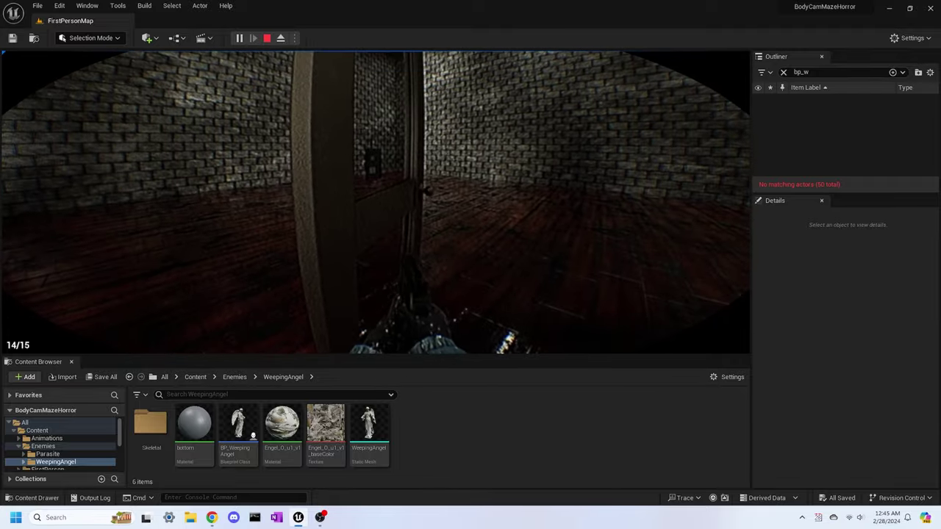
pyautogui.press('e')
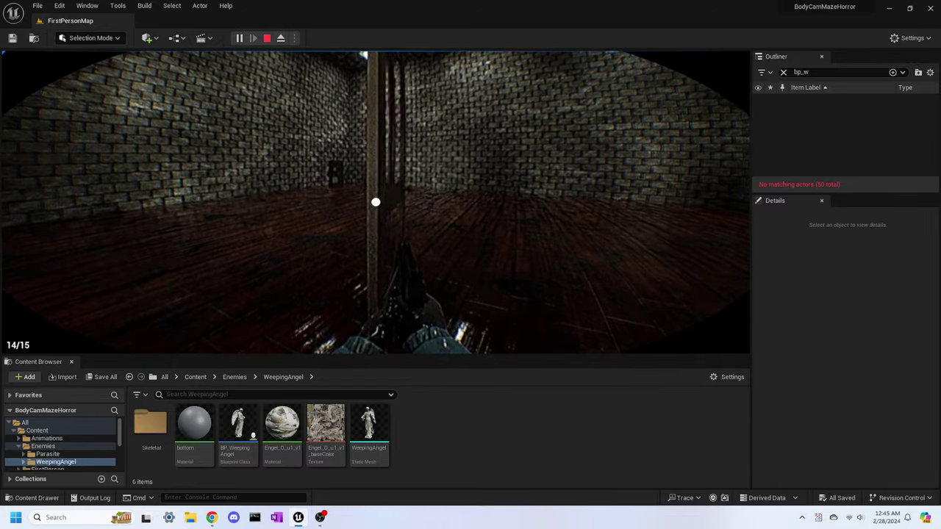
pyautogui.press('Escape')
# Step: Start a new play test, eject from the player and frame ExitBP0 to check where the exit door spawned
pyautogui.click(240, 39)
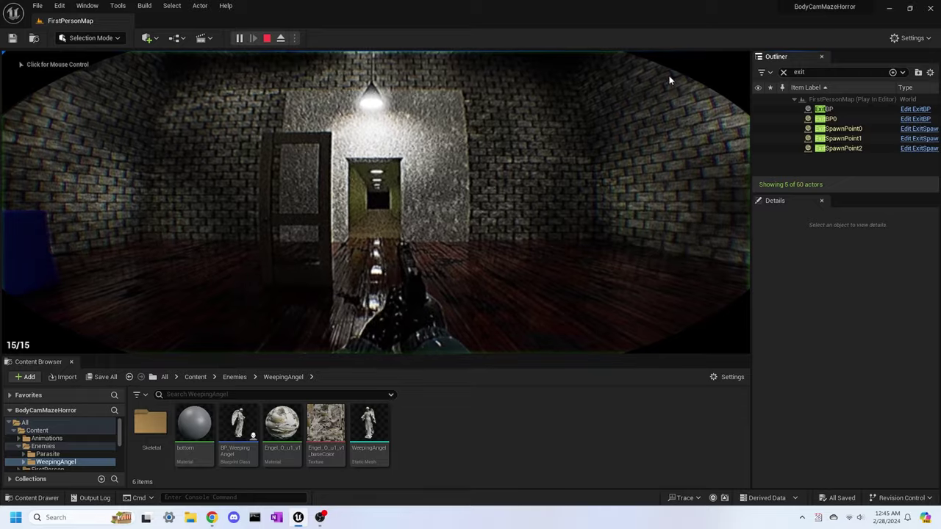
pyautogui.click(834, 121)
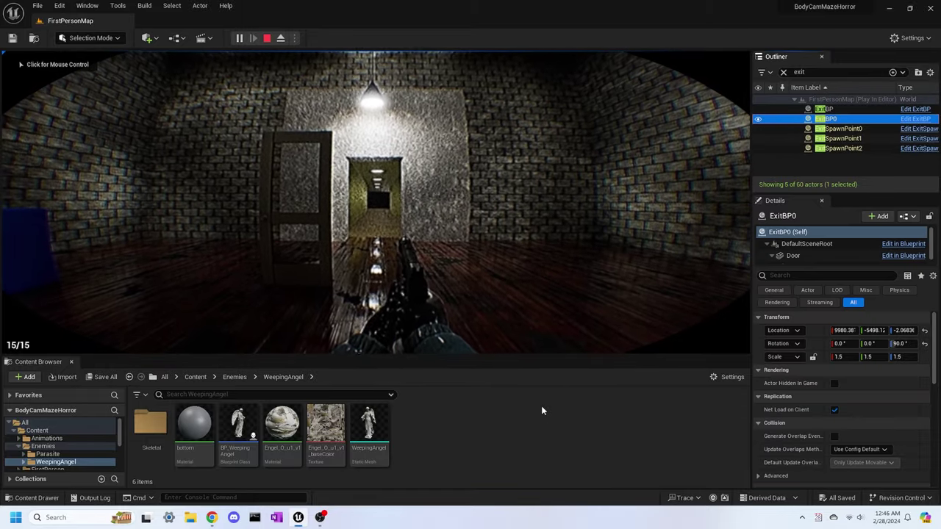
pyautogui.click(543, 411)
pyautogui.press('F8')
pyautogui.doubleClick(826, 119)
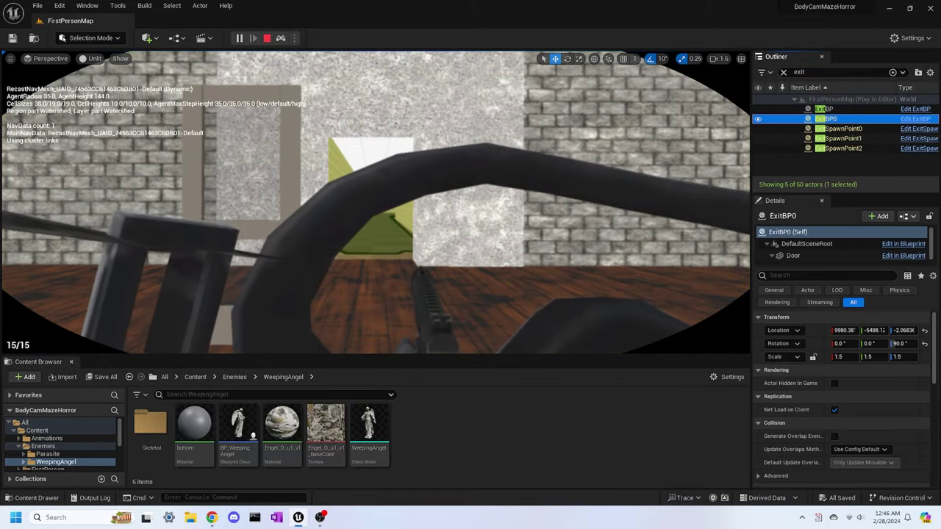
pyautogui.moveTo(447, 159); pyautogui.dragTo(410, 156, button='right')
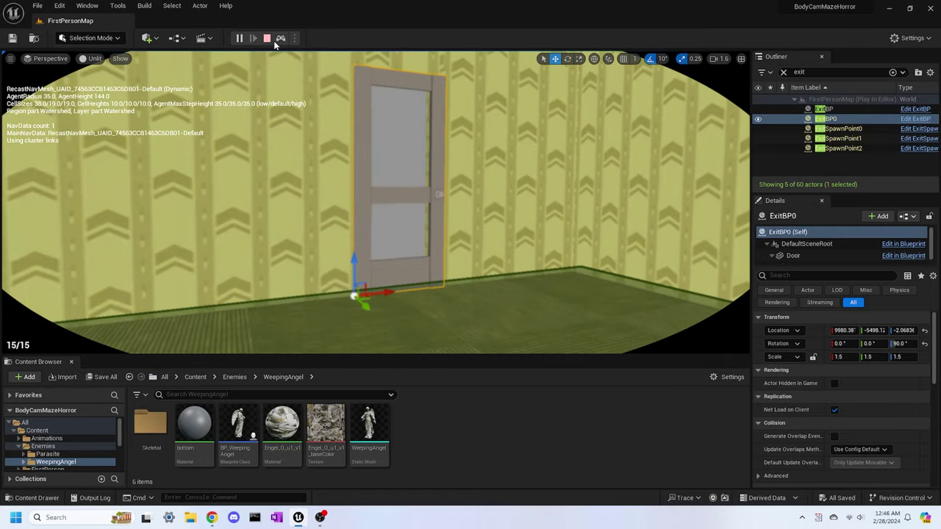
# Step: Restart the play test, eject from the player and focus on ExitBP0 to compare its randomized spawn location
pyautogui.click(267, 38)
pyautogui.click(239, 38)
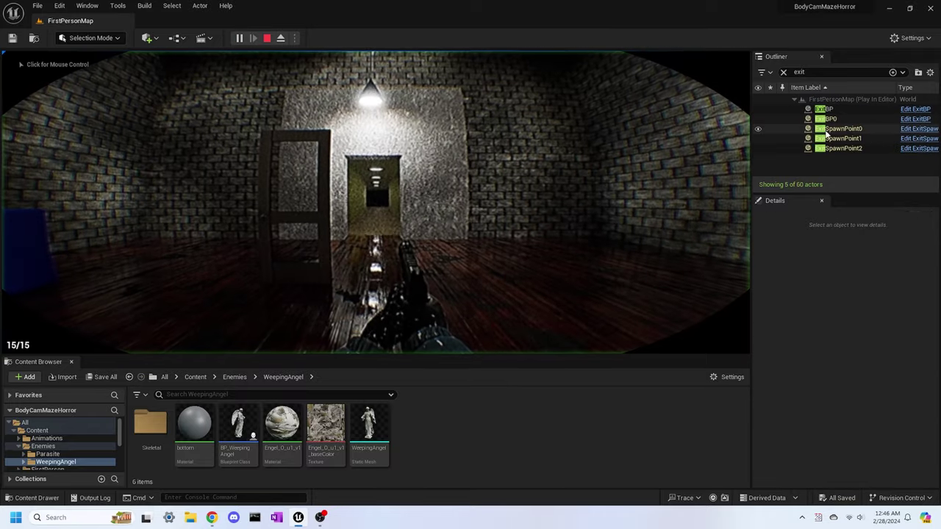
pyautogui.press('F8')
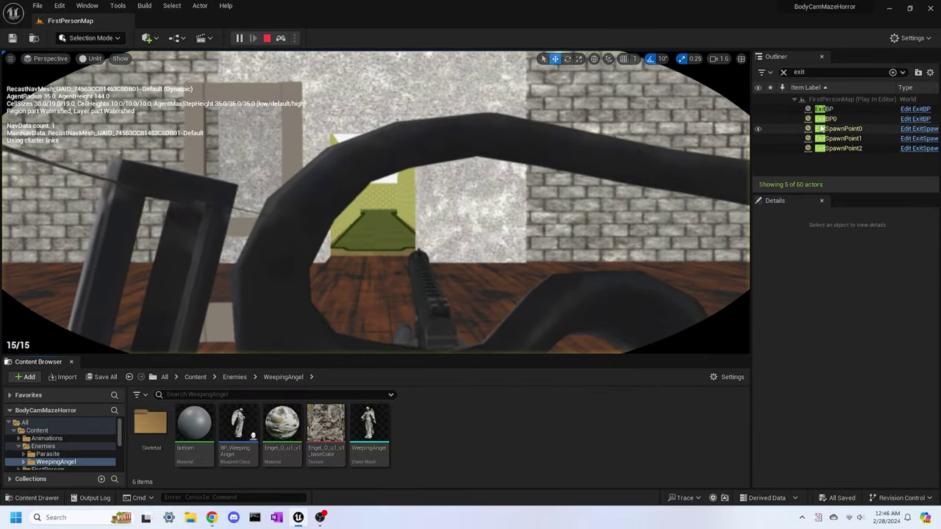
pyautogui.click(832, 119)
pyautogui.press('f')
pyautogui.moveTo(424, 152); pyautogui.dragTo(402, 164, button='right')
pyautogui.scroll(-3, 402, 163)
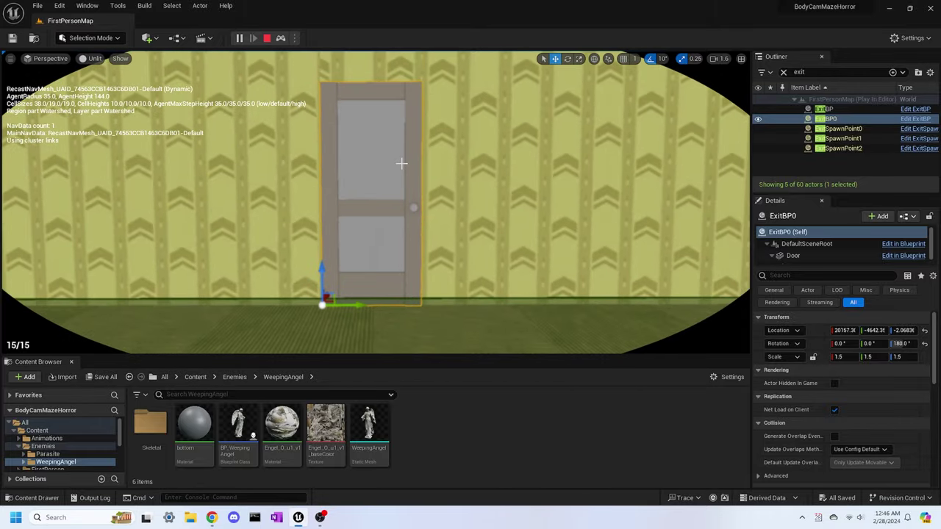
# Step: Run the play test once more, eject from the player and locate ExitBP0 for another spawn check
pyautogui.click(267, 37)
pyautogui.click(245, 37)
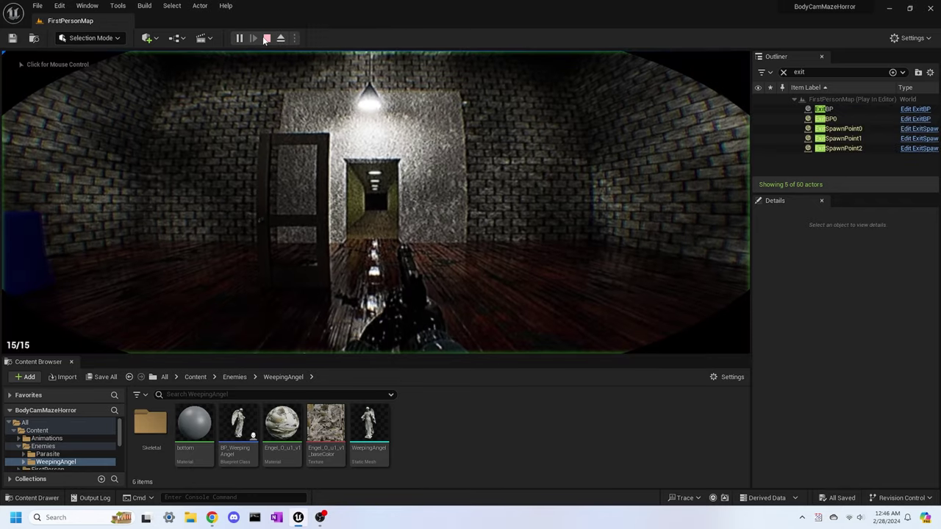
pyautogui.press('F8')
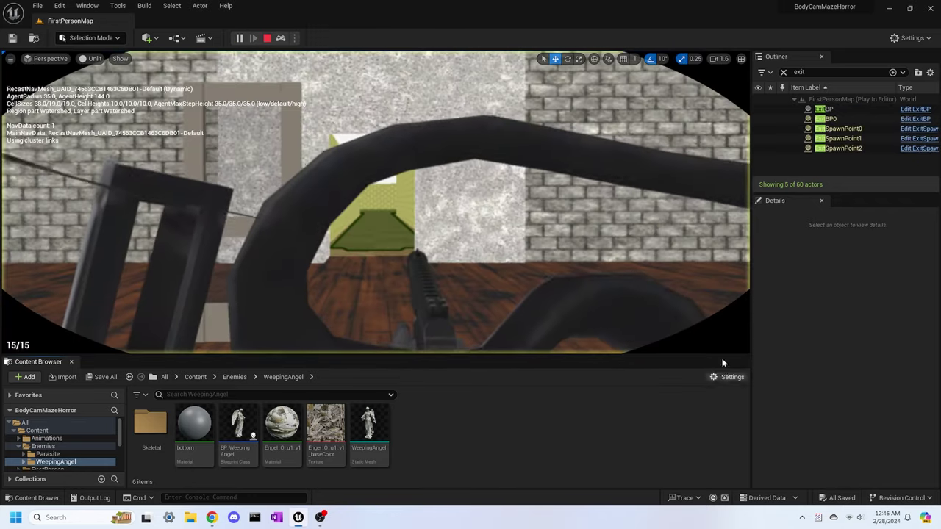
pyautogui.doubleClick(827, 119)
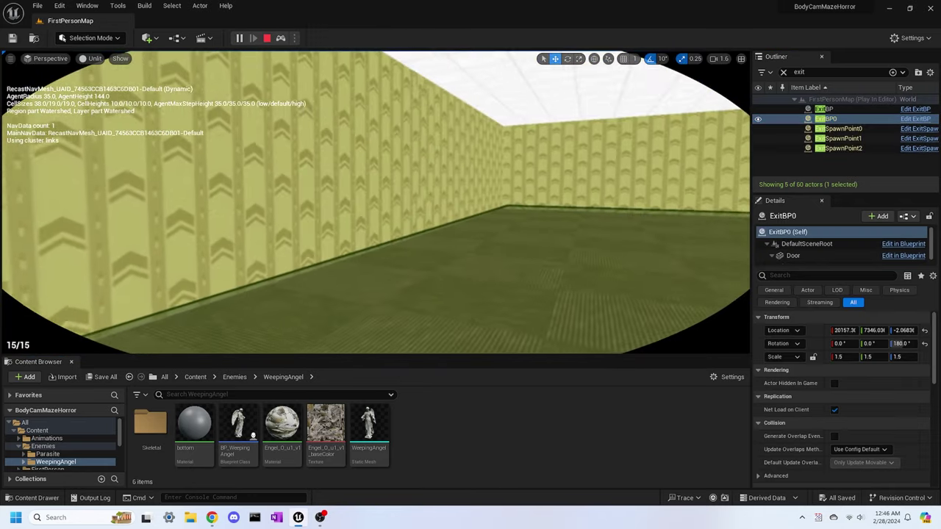
# Step: Take control of the player and walk through the open exit doorway out of the maze
pyautogui.press('F8')
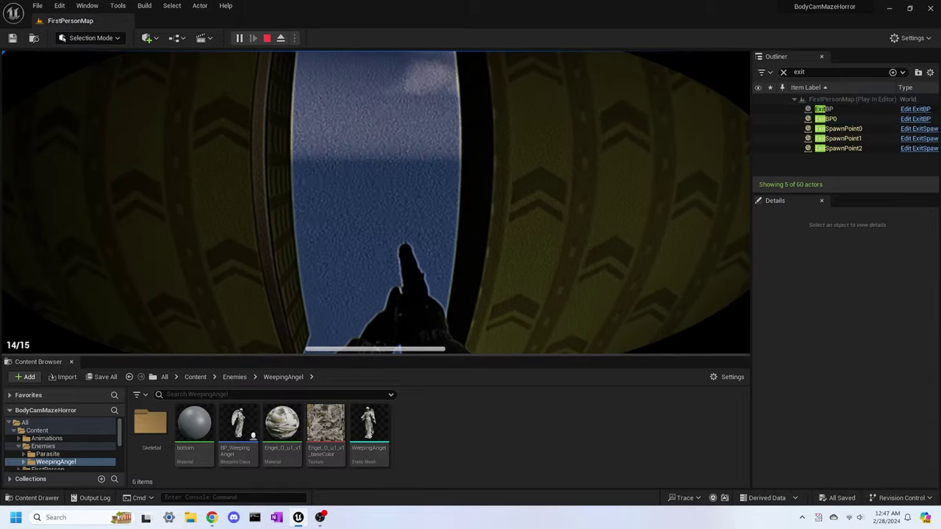
pyautogui.press('w')
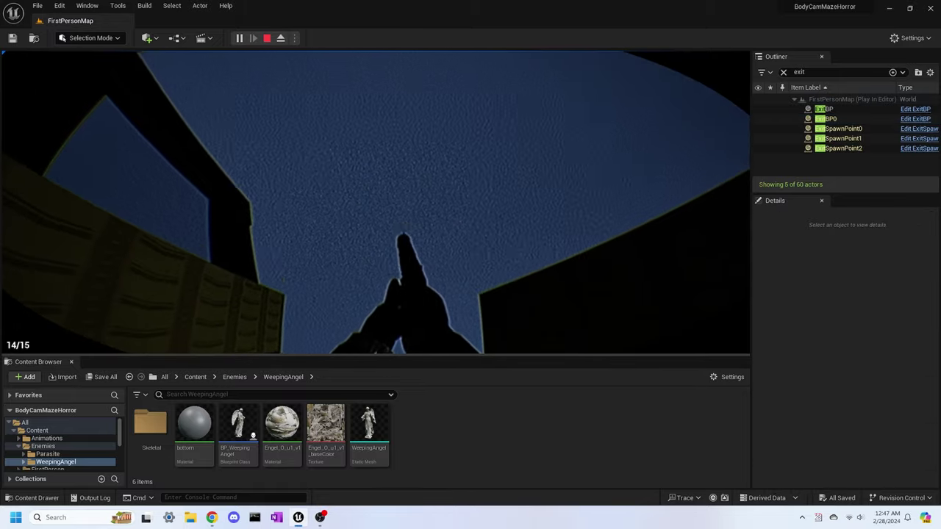
pyautogui.press('w')
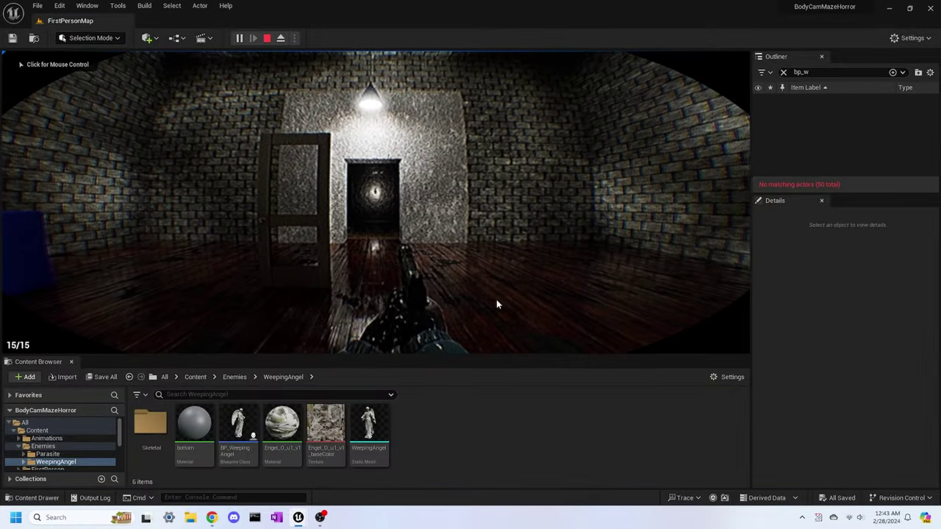
# Step: Take control of the player in the brick room and fire the pistol repeatedly to test recoil and ammo use
pyautogui.click(650, 274)
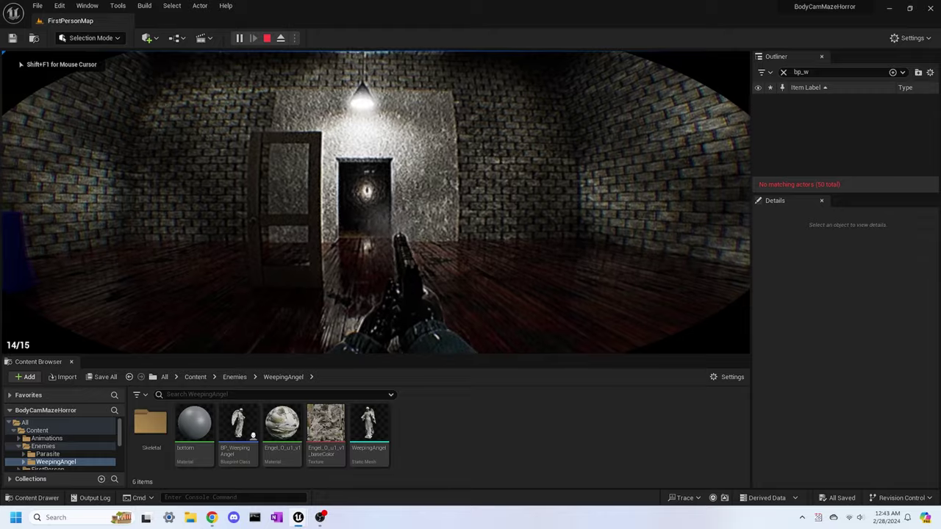
pyautogui.press('w')
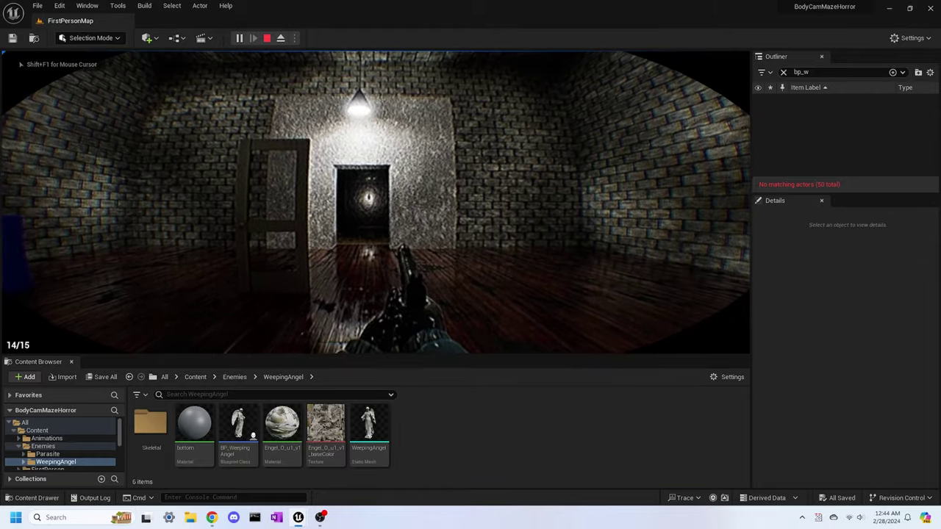
pyautogui.click(376, 202)
pyautogui.click(376, 202)
pyautogui.click(377, 202)
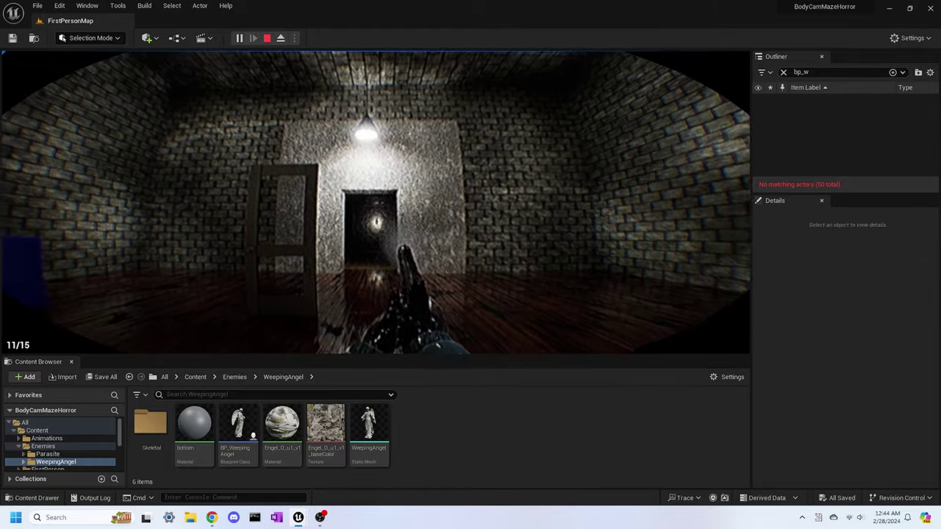
pyautogui.click(377, 202)
pyautogui.click(376, 202)
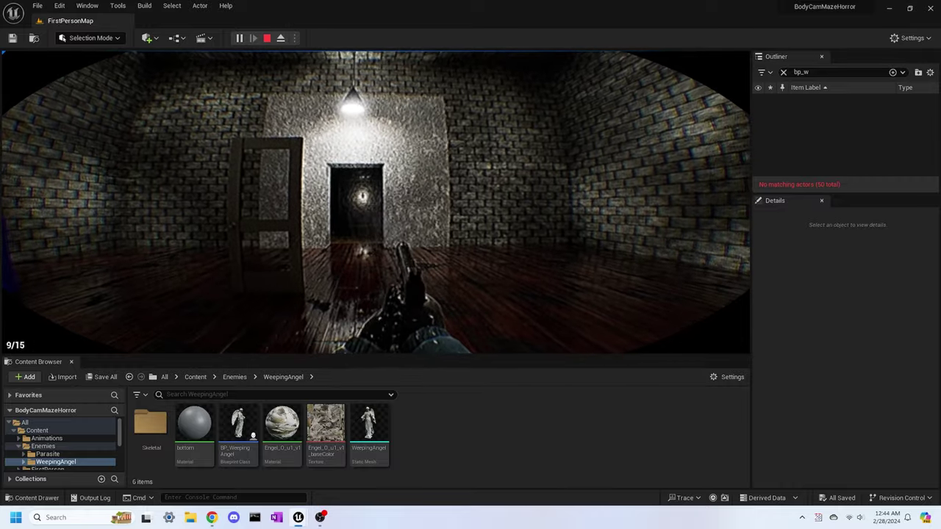
pyautogui.click(376, 202)
pyautogui.click(376, 202)
pyautogui.click(376, 202)
pyautogui.click(377, 202)
pyautogui.click(377, 202)
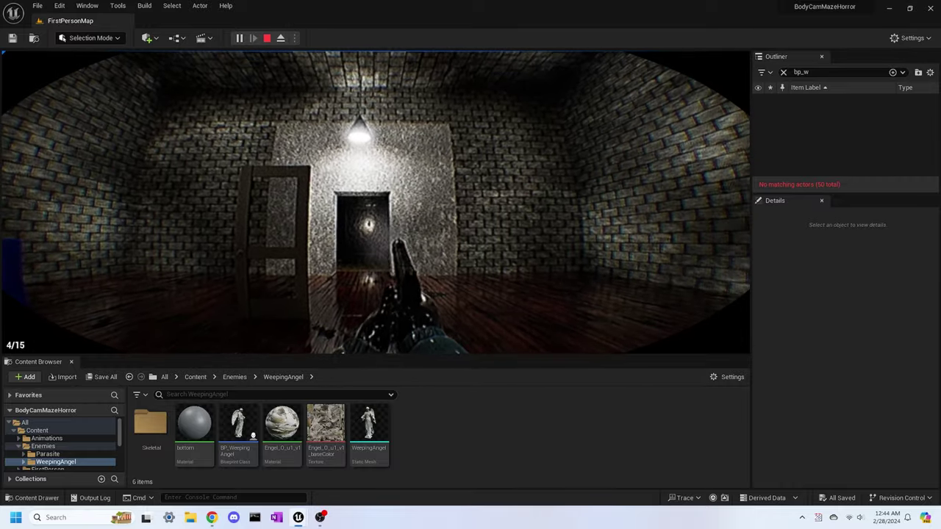